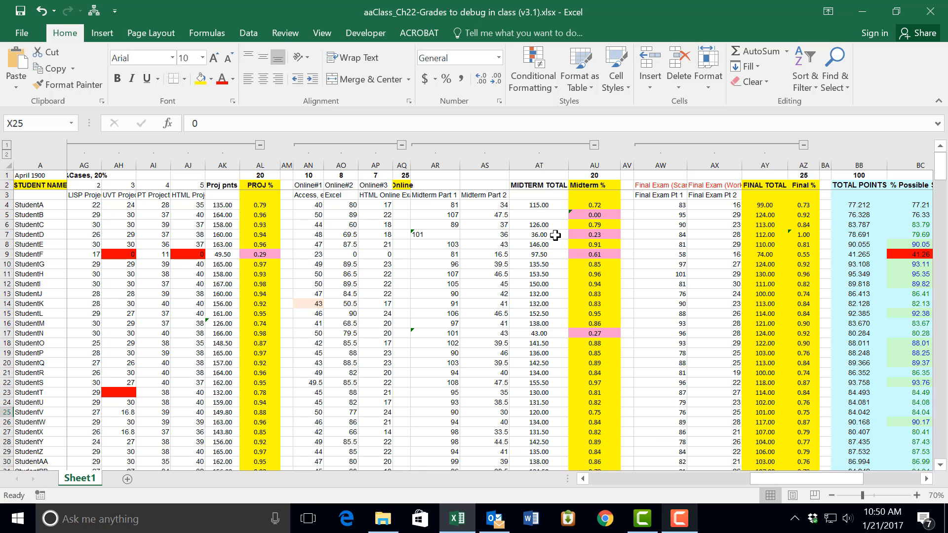
# Step: Convert the text-formatted Midterm Part 1 score in cell AR7 to a number
pyautogui.click(447, 235)
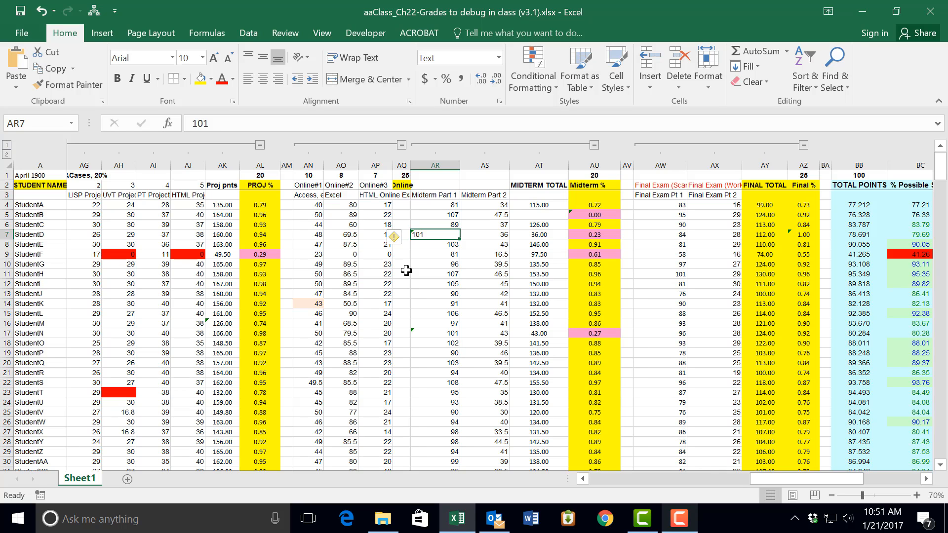
pyautogui.moveTo(401, 241)
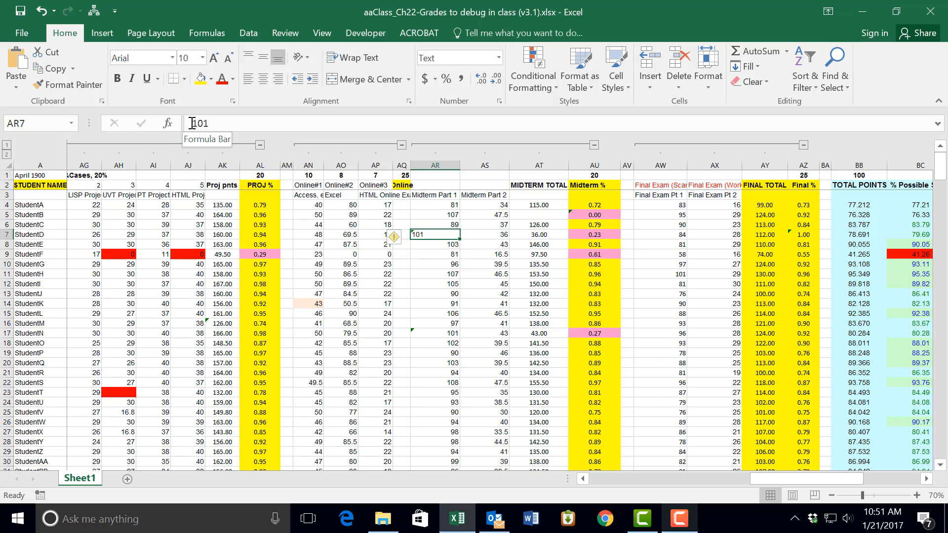
pyautogui.click(405, 238)
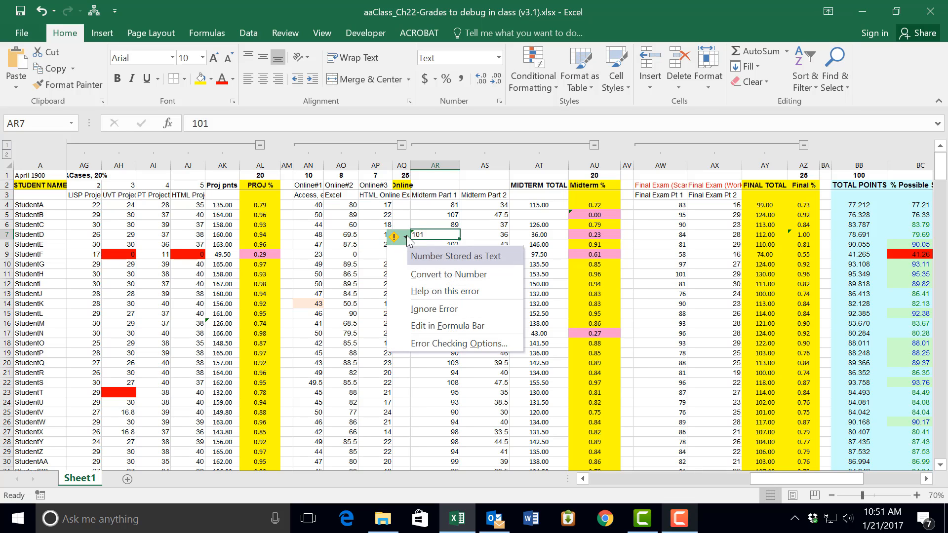
pyautogui.click(446, 274)
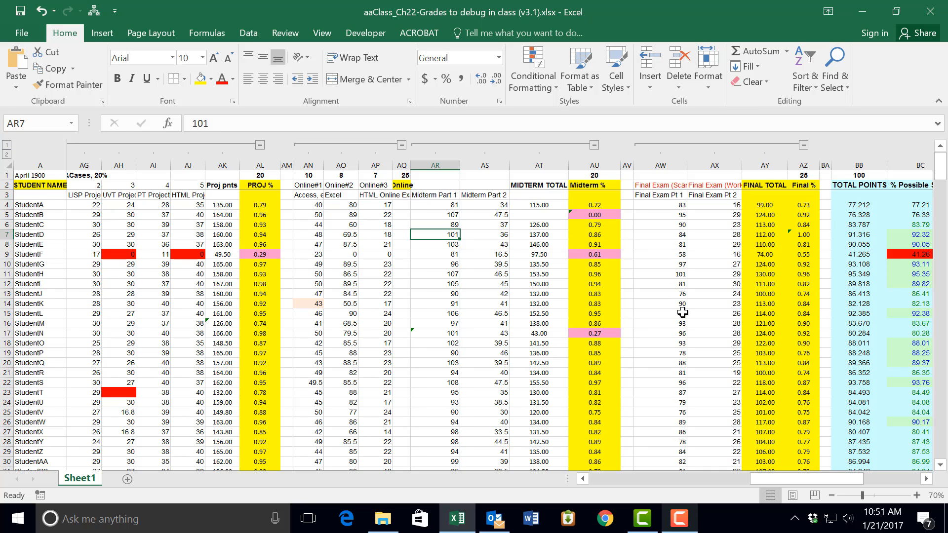
# Step: Run error checking on the sheet and fix the inconsistent Final % formula in AZ7 by copying the formula from above
pyautogui.click(679, 518)
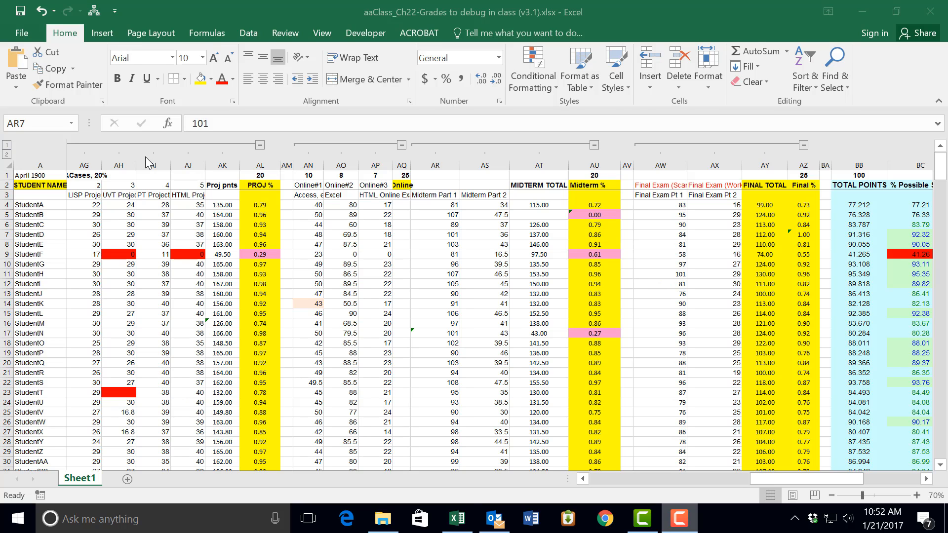
pyautogui.click(207, 33)
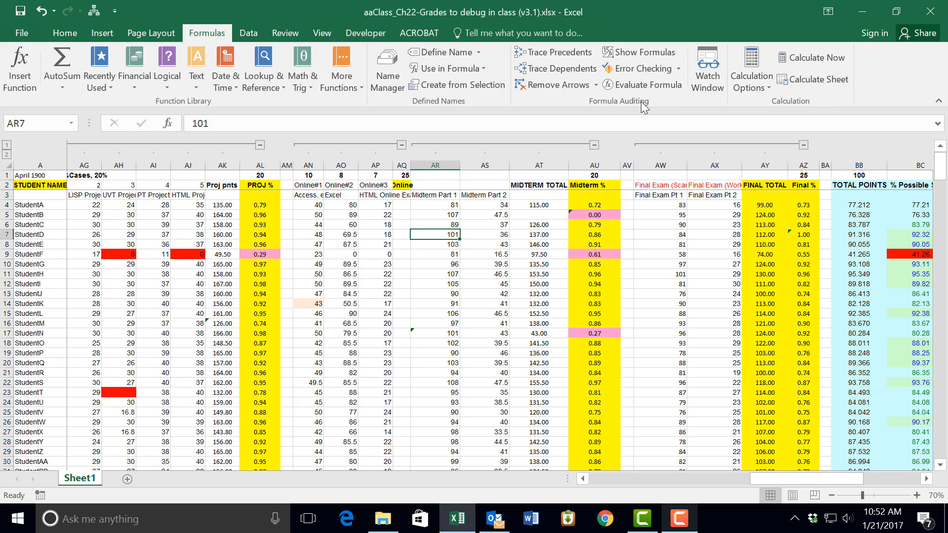
pyautogui.click(678, 68)
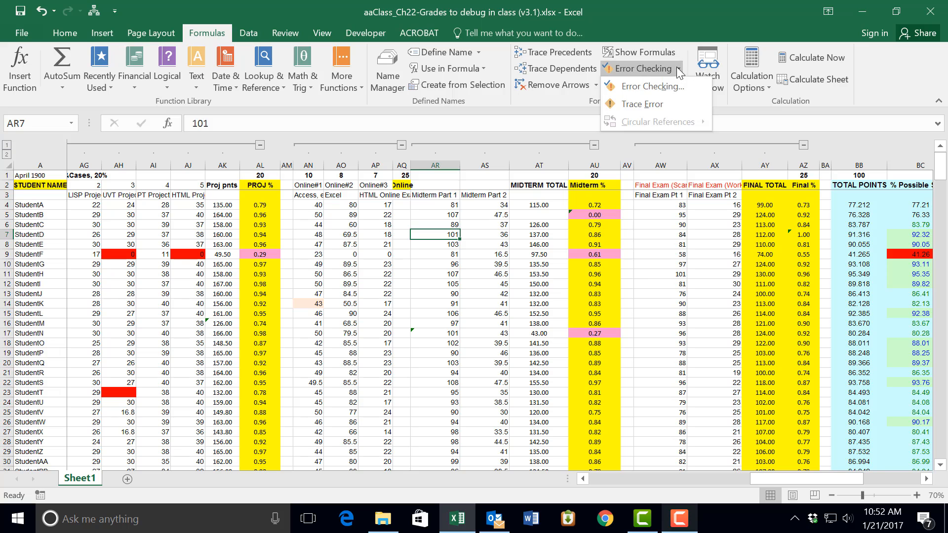
pyautogui.click(650, 85)
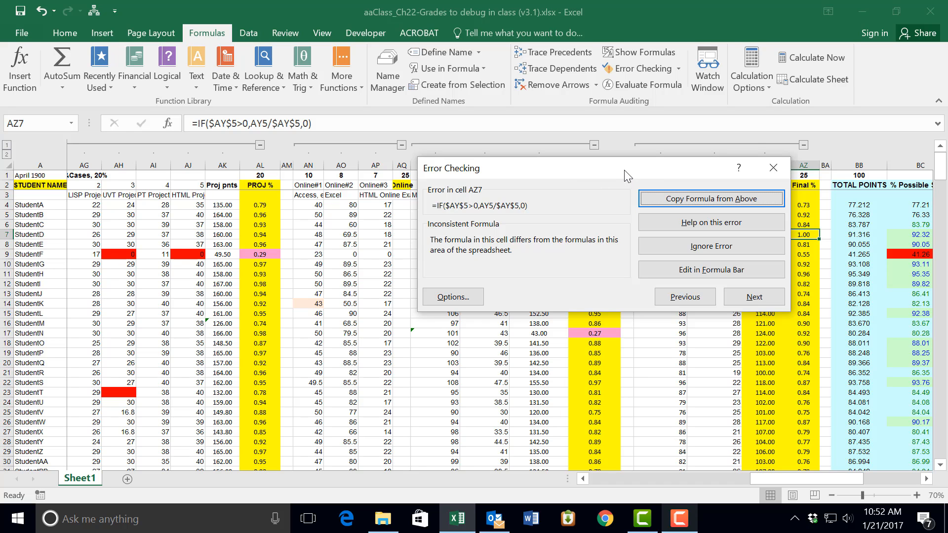
pyautogui.moveTo(623, 169); pyautogui.dragTo(571, 203)
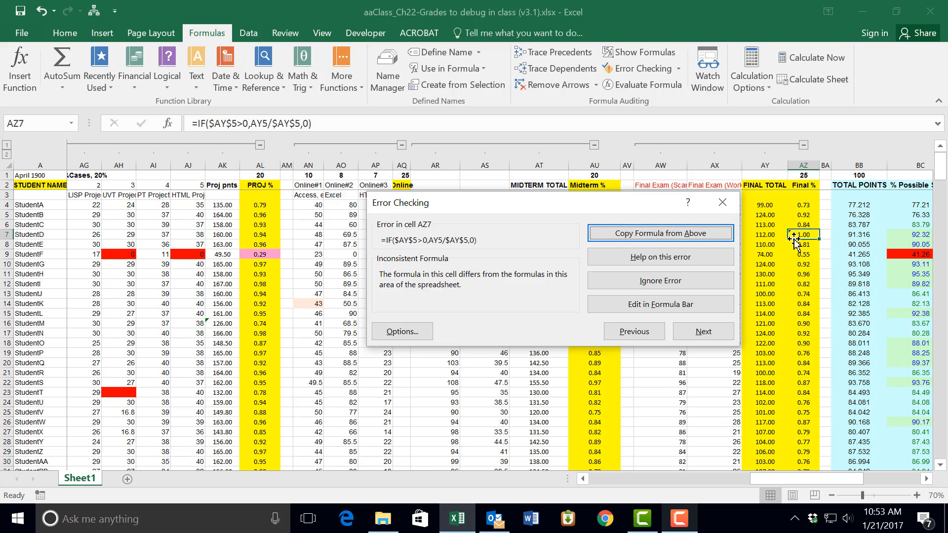
pyautogui.click(719, 236)
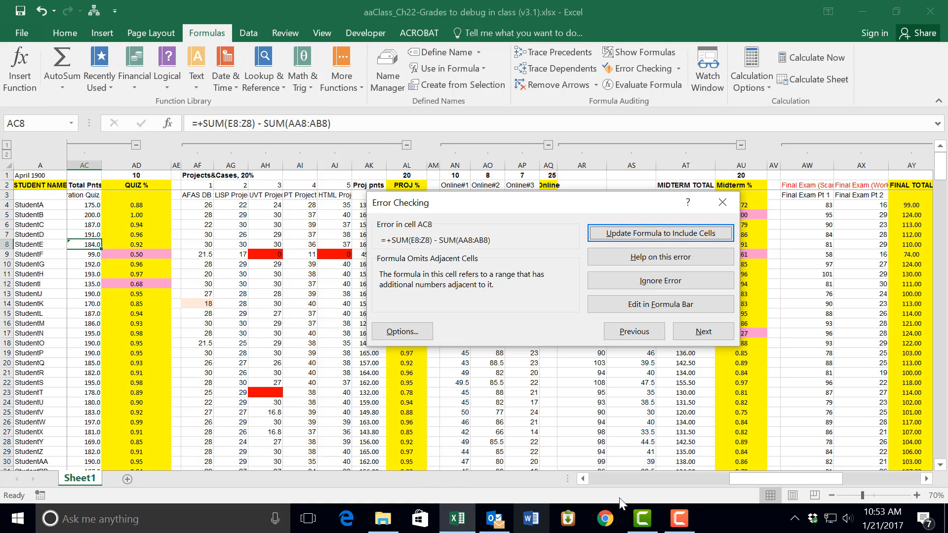
# Step: Review the quiz score columns and update the total points formula in AC8 to include the omitted adjacent cells
pyautogui.moveTo(778, 478); pyautogui.dragTo(721, 483)
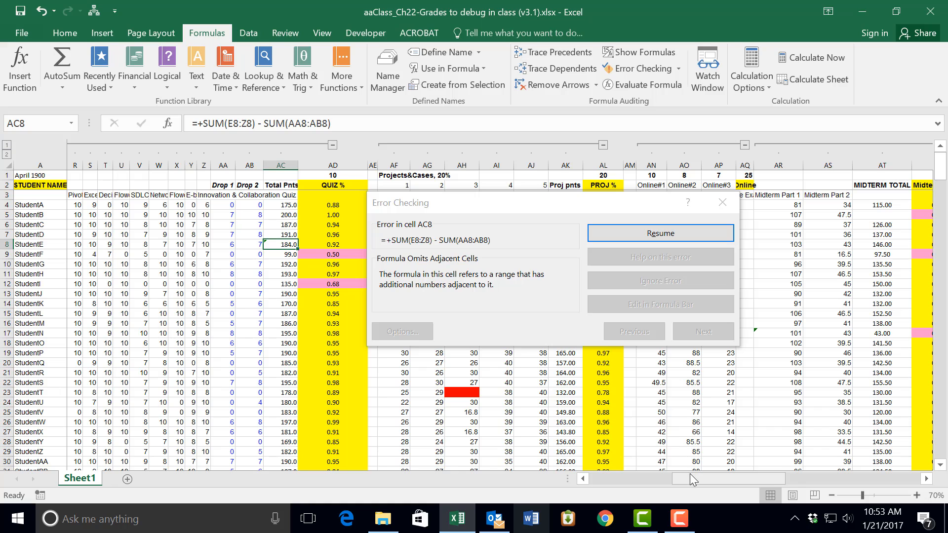
pyautogui.moveTo(689, 475); pyautogui.dragTo(549, 473)
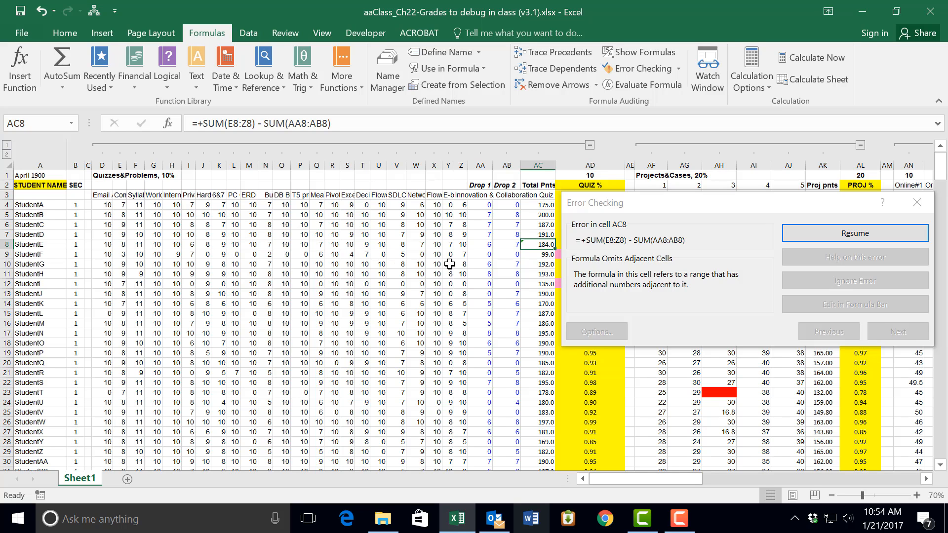
pyautogui.click(831, 234)
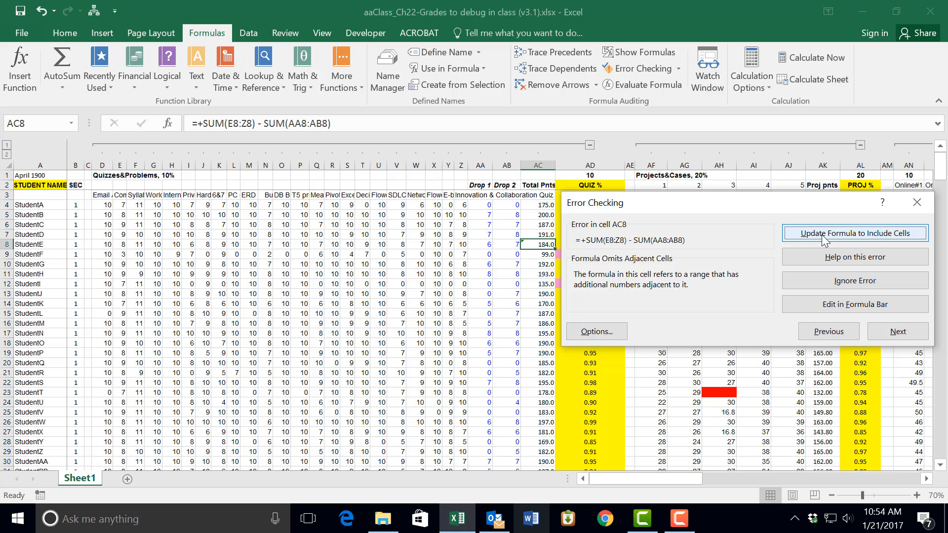
pyautogui.click(823, 237)
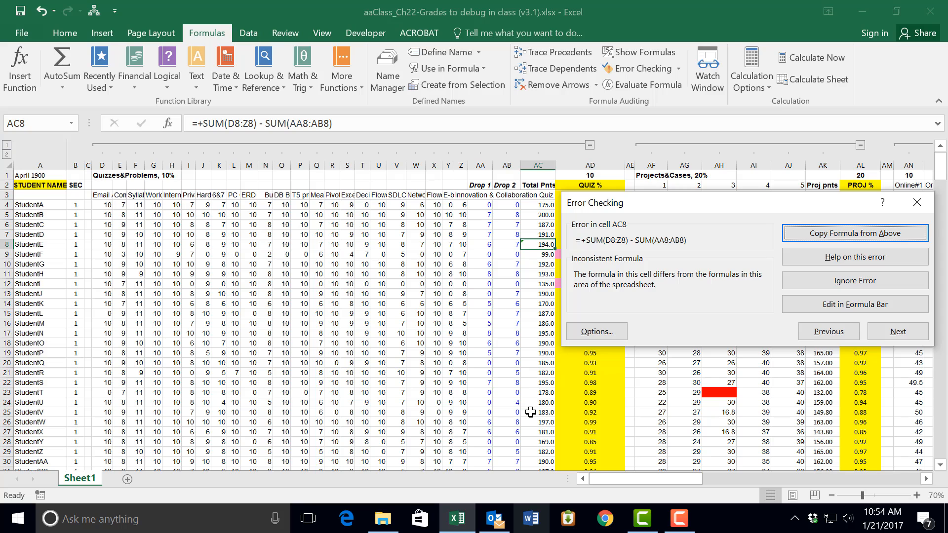
# Step: Fill the corrected AC8 formula up to AC4 and down the rest of the quiz Total Pnts column, and check the copied formulas
pyautogui.click(541, 255)
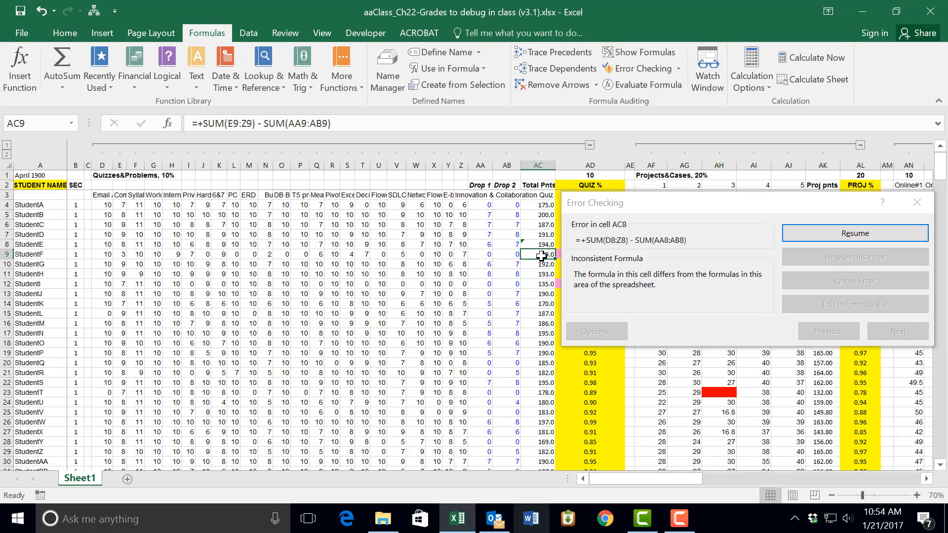
pyautogui.click(539, 234)
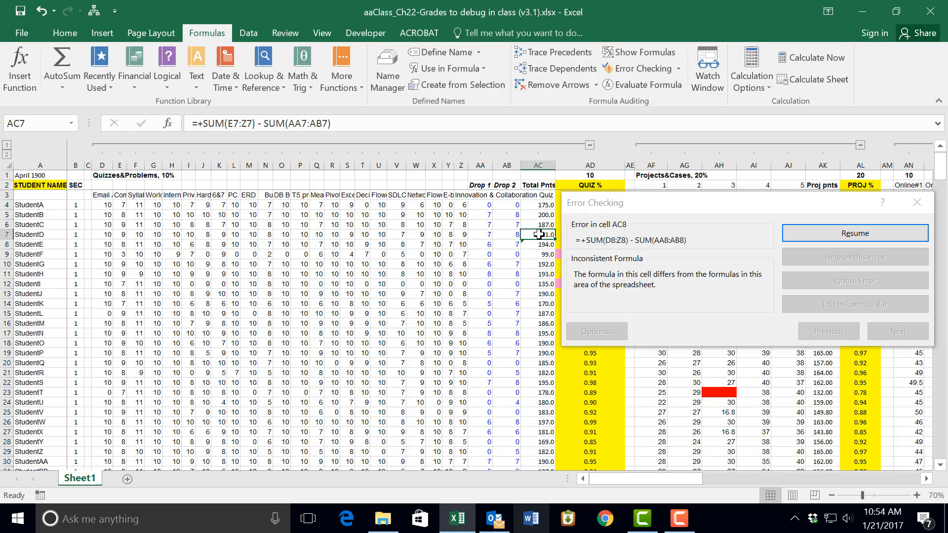
pyautogui.click(540, 243)
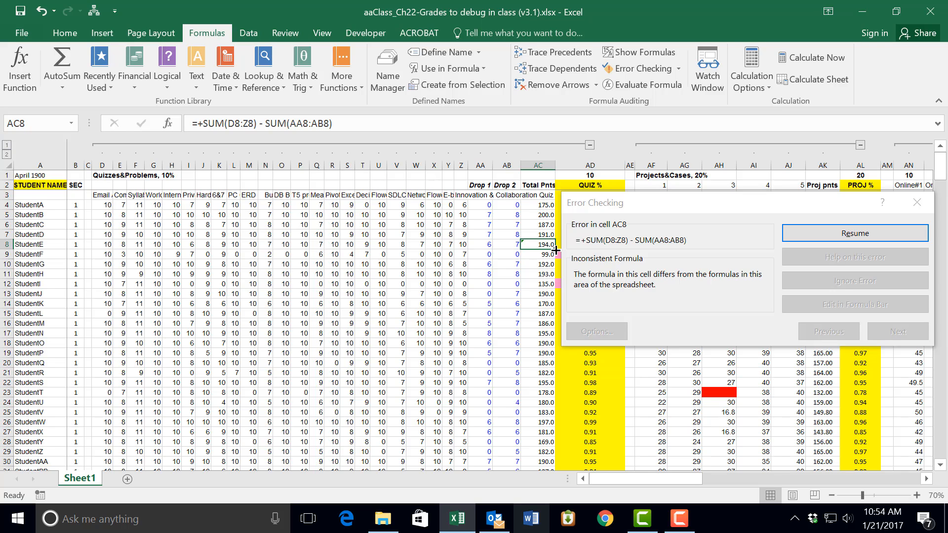
pyautogui.moveTo(556, 251); pyautogui.dragTo(550, 208)
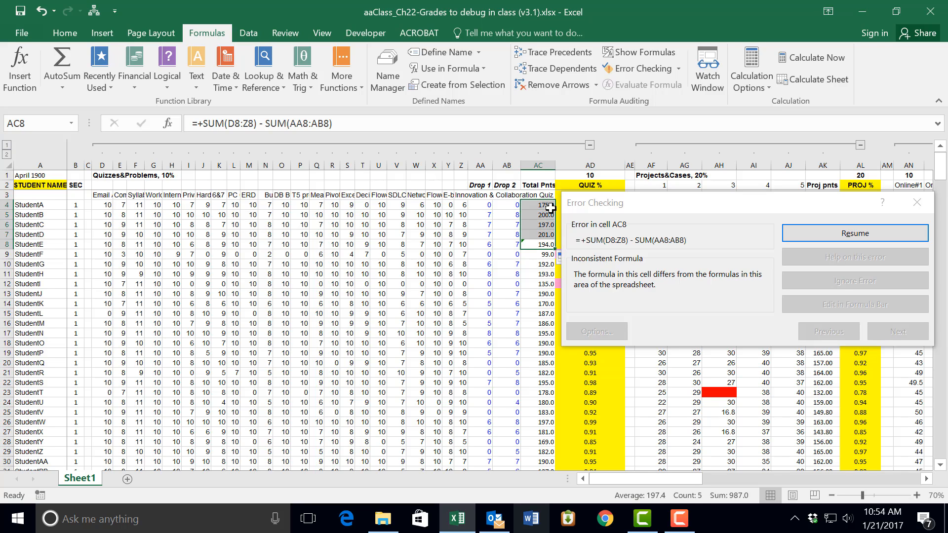
pyautogui.doubleClick(556, 250)
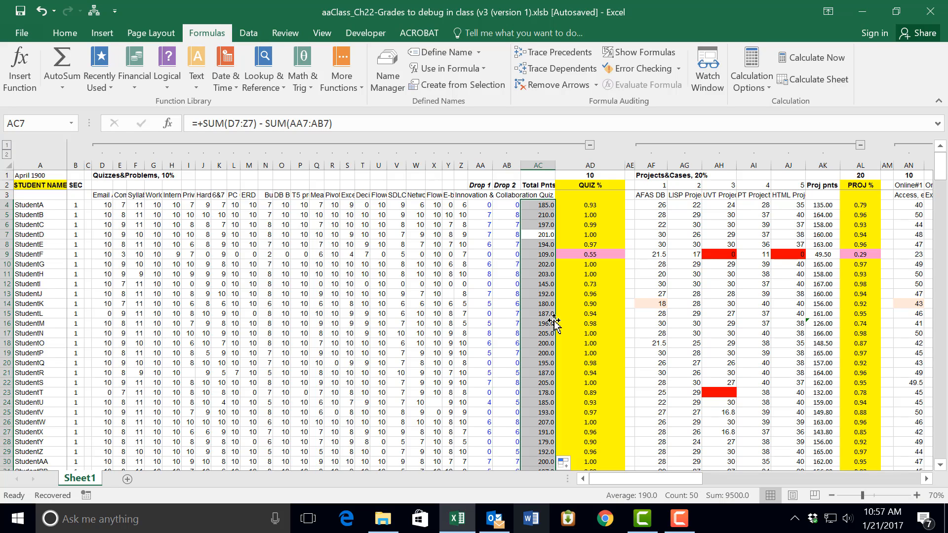
pyautogui.click(542, 246)
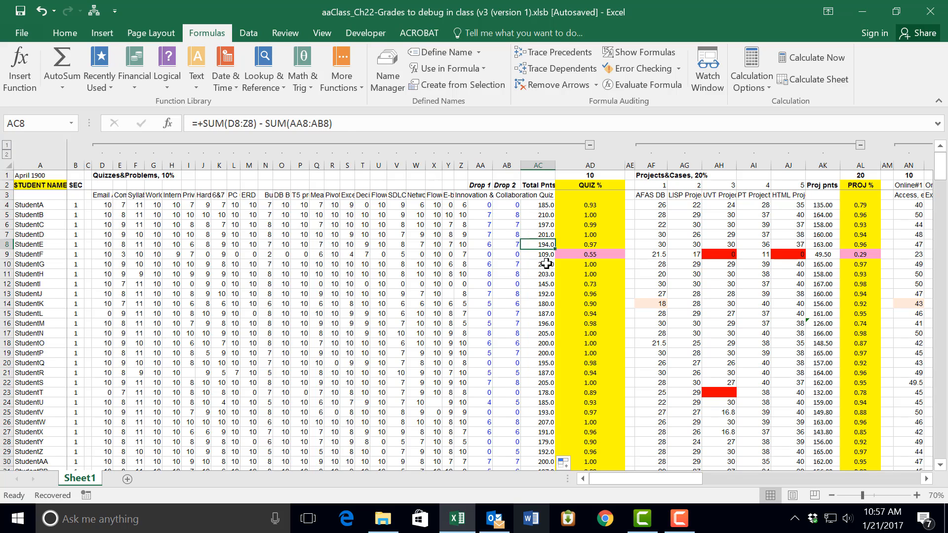
pyautogui.click(546, 263)
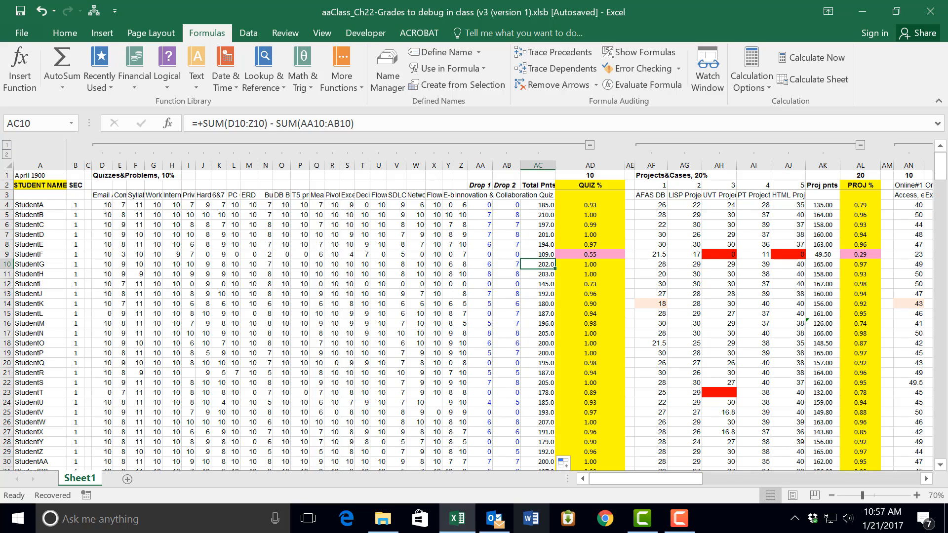
# Step: Restart error checking, copy the formula from above into AK16, and convert the Midterm Part 1 score in AR17 to a number
pyautogui.click(654, 68)
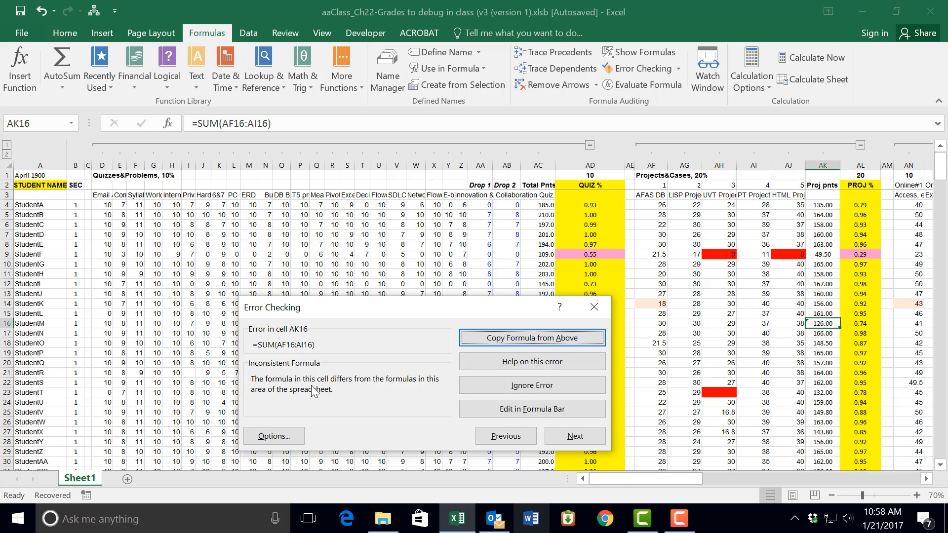
pyautogui.click(514, 339)
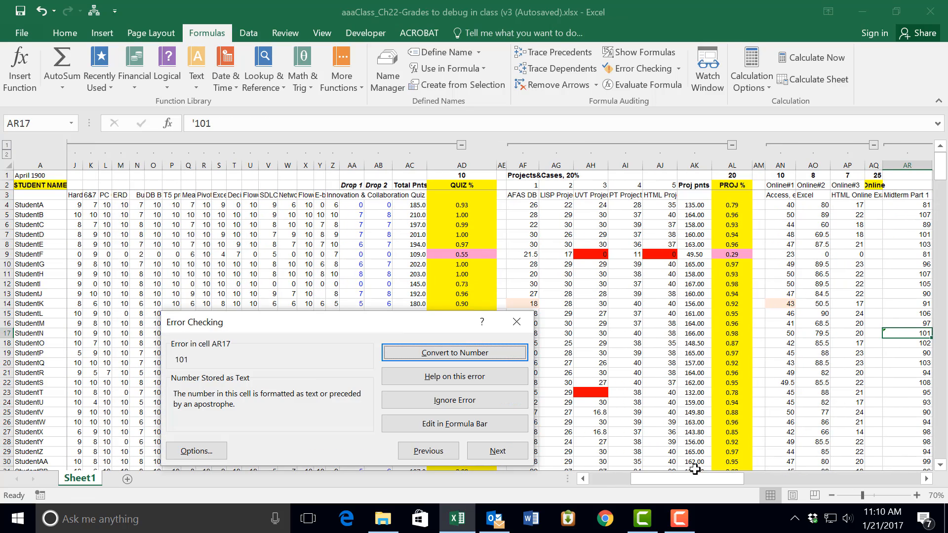
pyautogui.moveTo(693, 476); pyautogui.dragTo(771, 472)
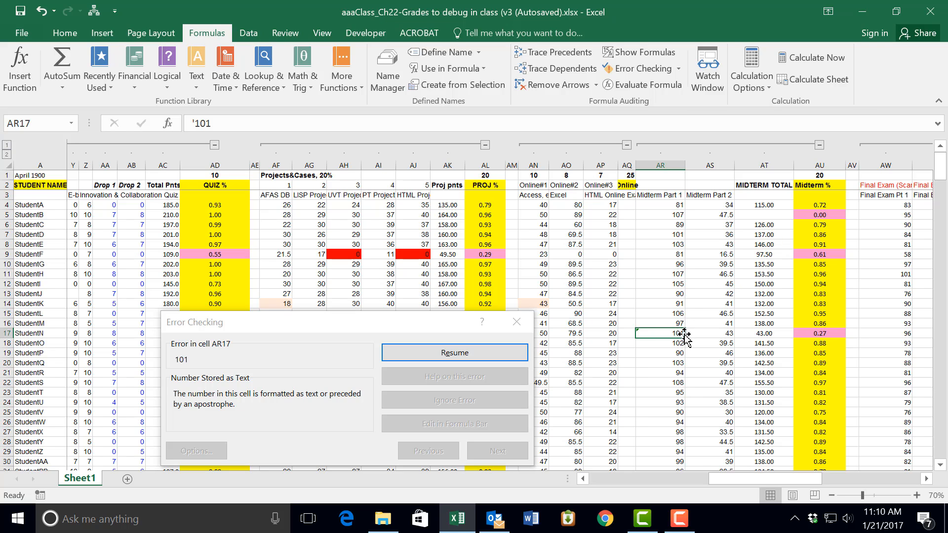
pyautogui.click(764, 334)
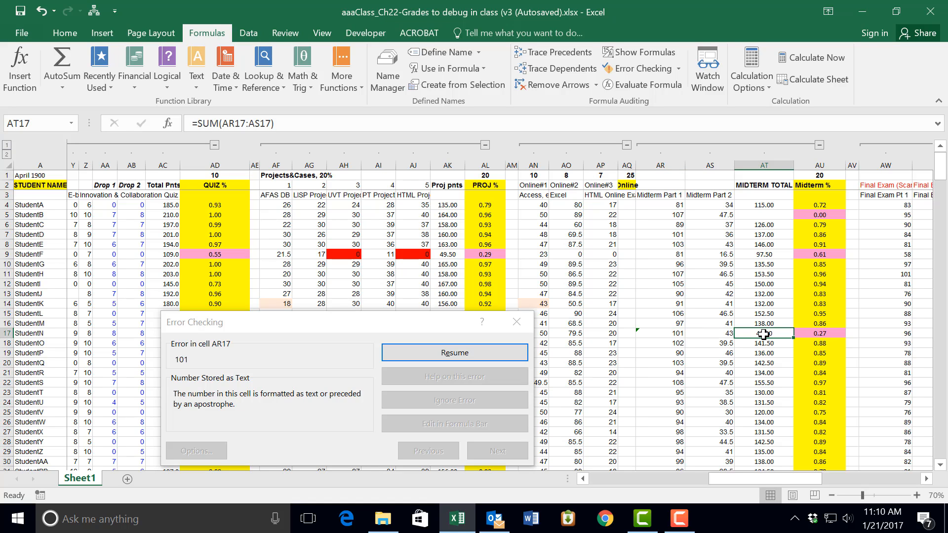
pyautogui.click(679, 335)
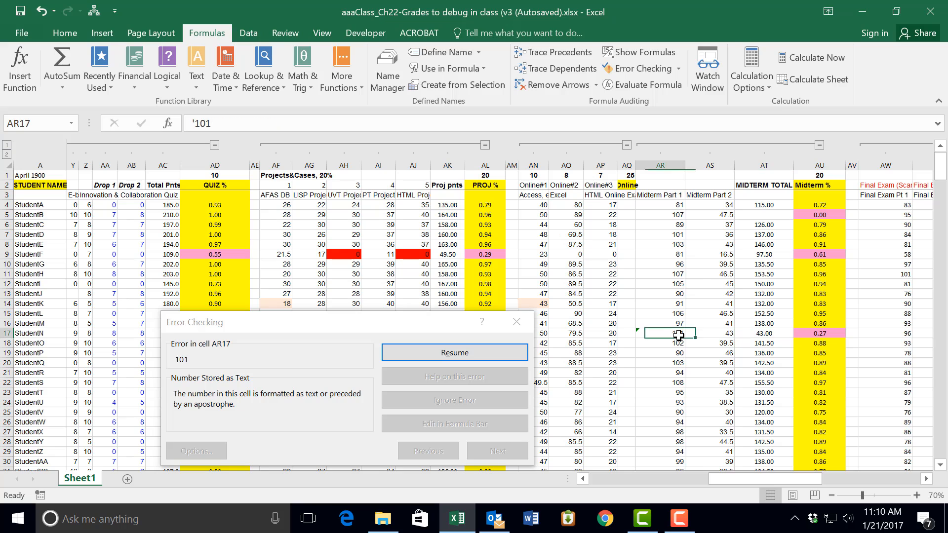
pyautogui.click(496, 350)
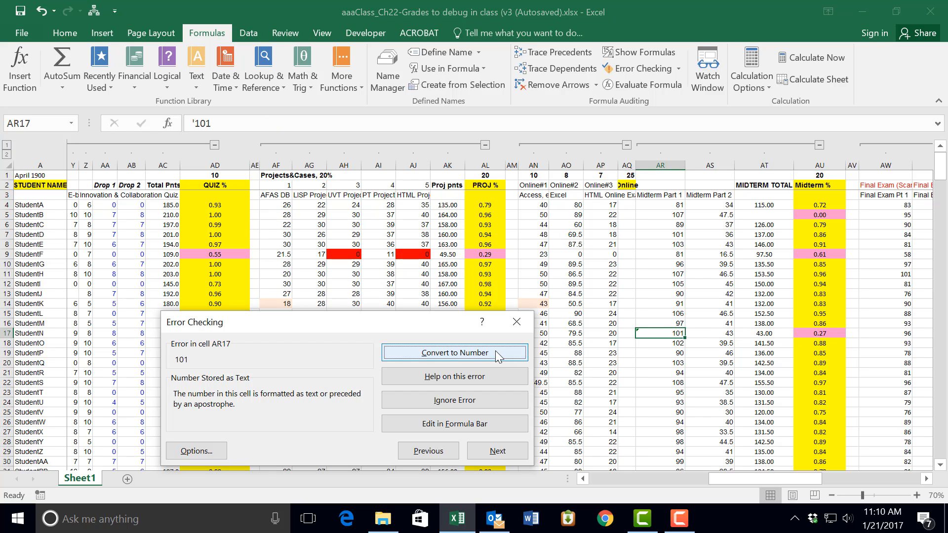
pyautogui.click(468, 351)
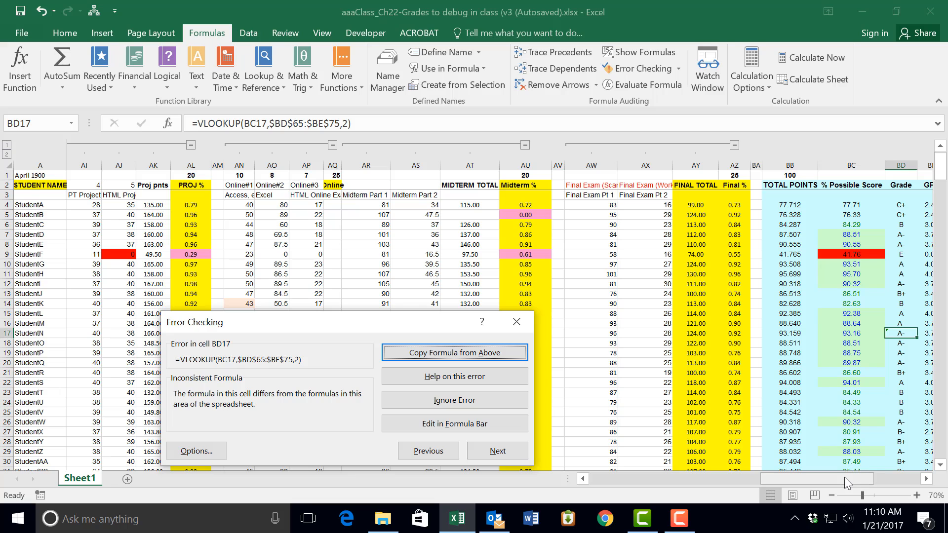
# Step: Fix the inconsistent formulas in Grade cell BD17, GPA cell BE17 and project points cell AK45 by copying each from above
pyautogui.moveTo(845, 477); pyautogui.dragTo(871, 470)
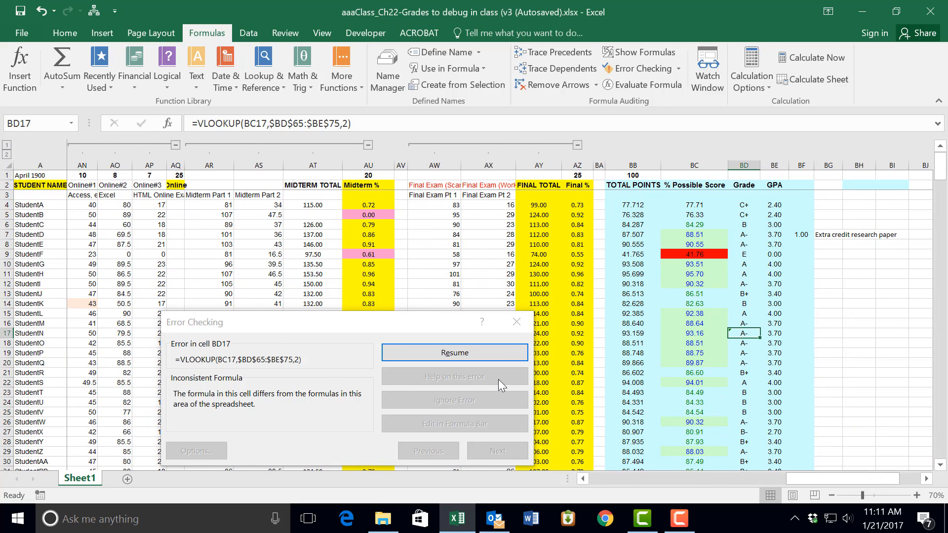
pyautogui.click(468, 356)
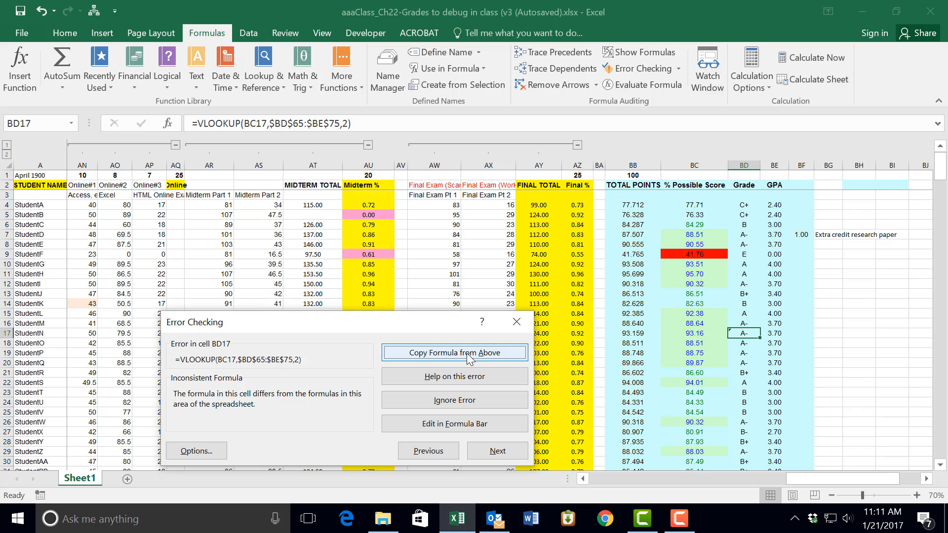
pyautogui.click(468, 356)
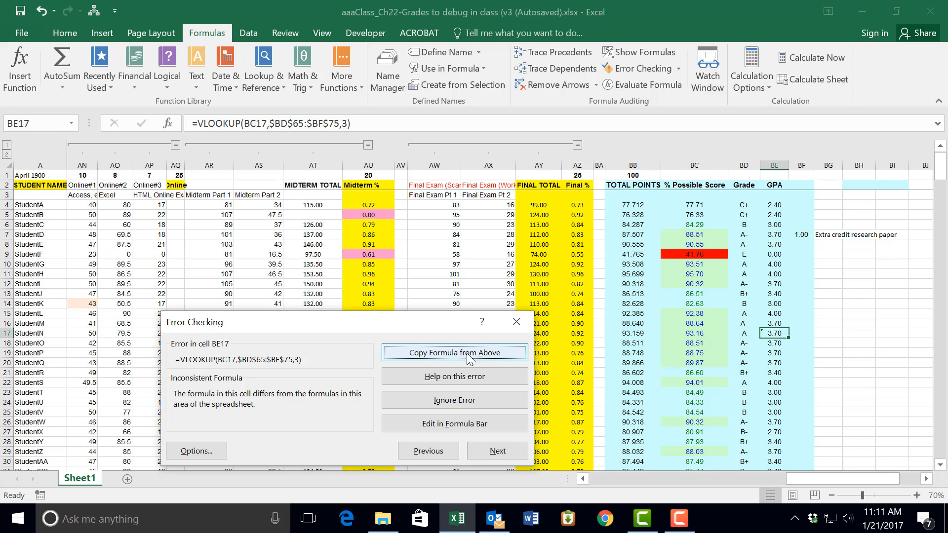
pyautogui.click(468, 354)
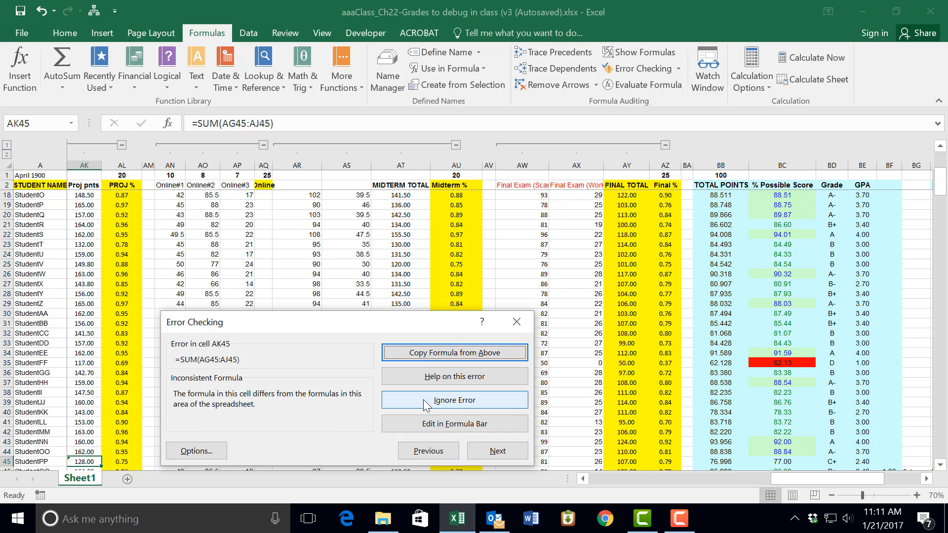
pyautogui.click(418, 353)
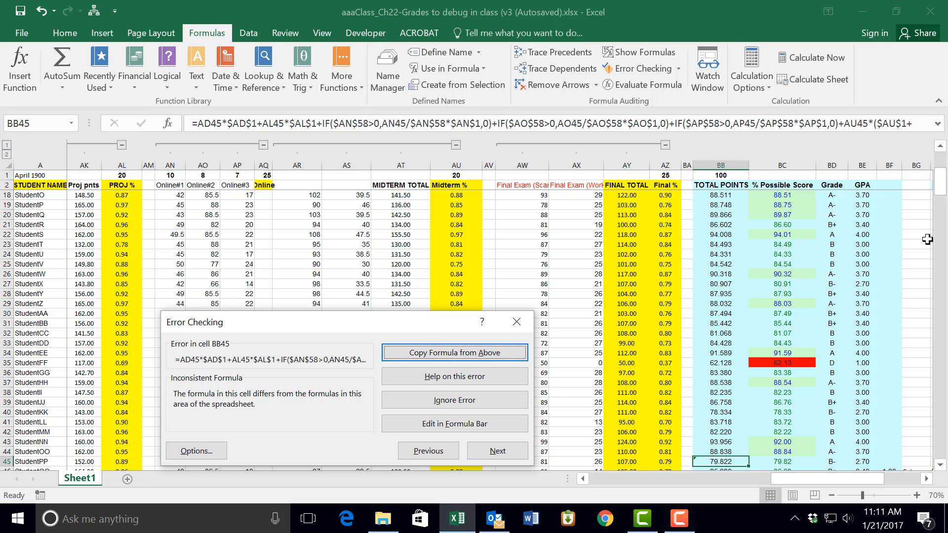
# Step: Copy the formula from above into total points cell BB45, and fill the % Possible Score formula from BC46 down into BC47
pyautogui.moveTo(943, 192); pyautogui.dragTo(943, 199)
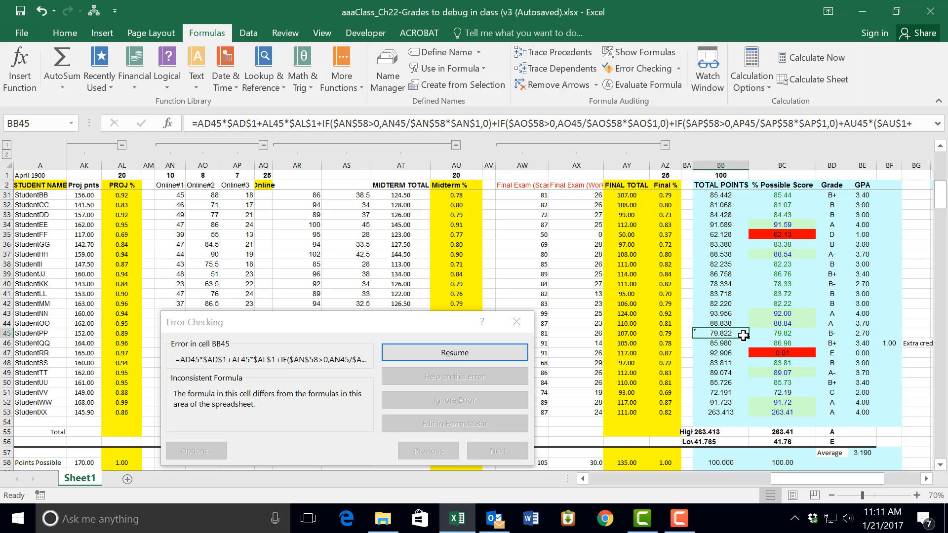
pyautogui.click(475, 354)
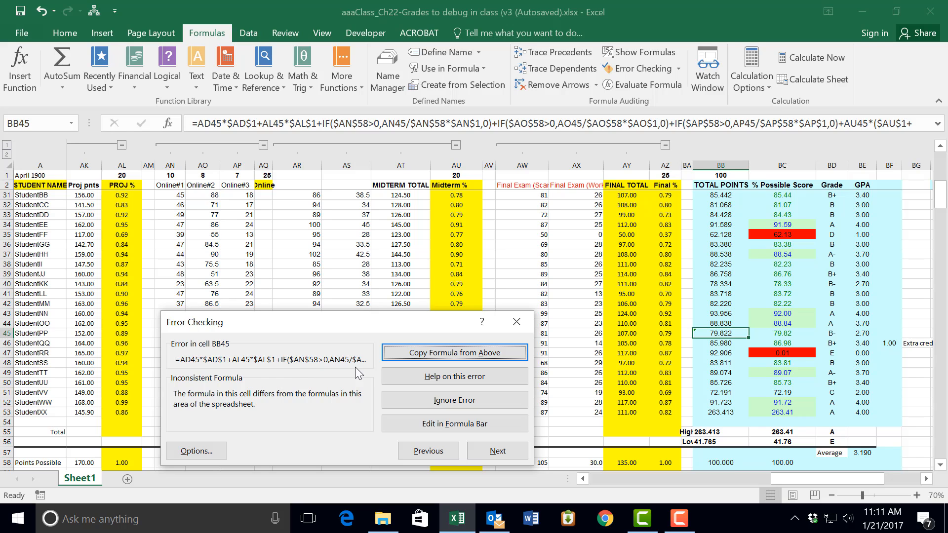
pyautogui.click(428, 353)
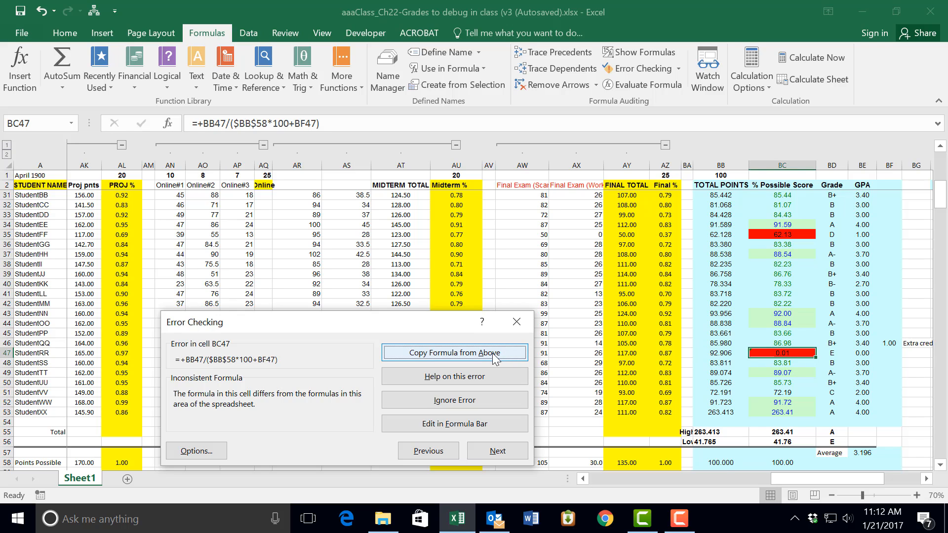
pyautogui.click(811, 343)
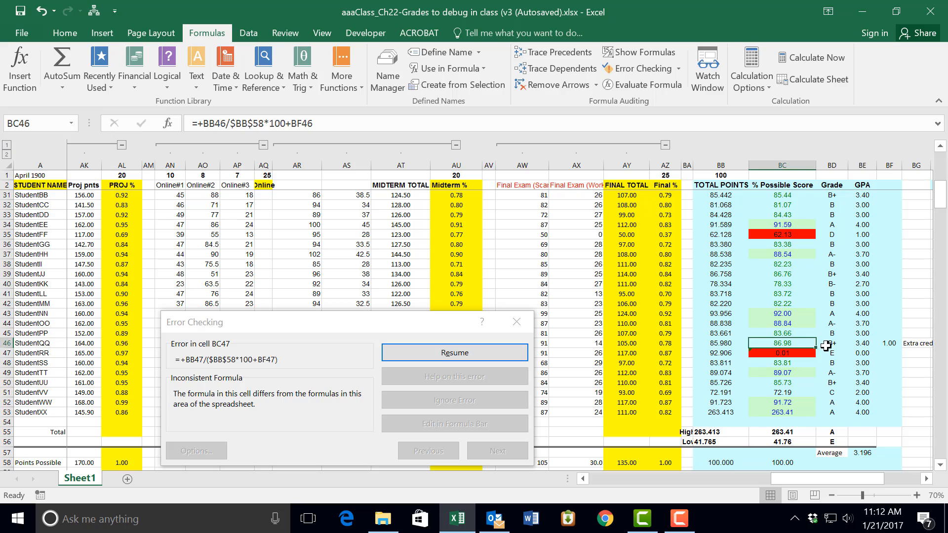
pyautogui.moveTo(815, 348); pyautogui.dragTo(814, 356)
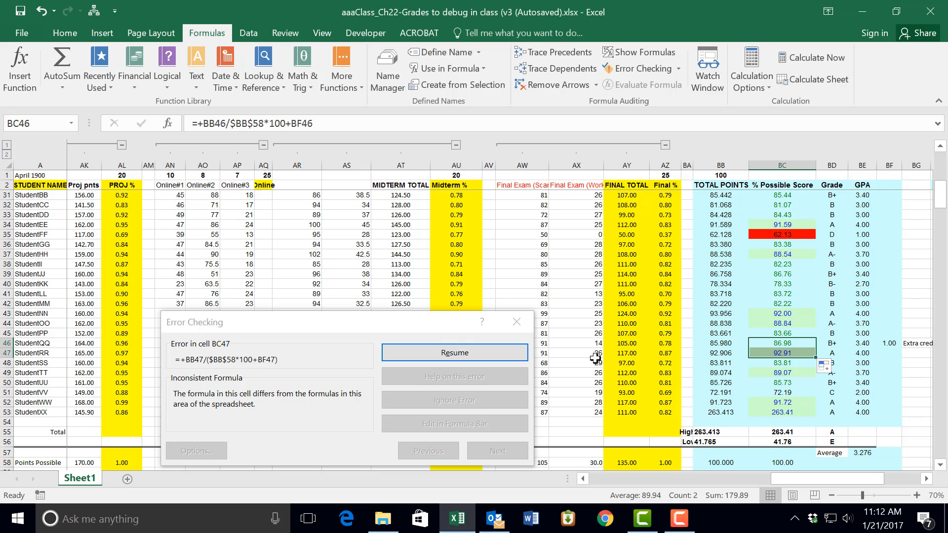
# Step: Check the defined names for the one used in midterm average cell AT60, and replace its formula by filling AS60 across
pyautogui.click(472, 352)
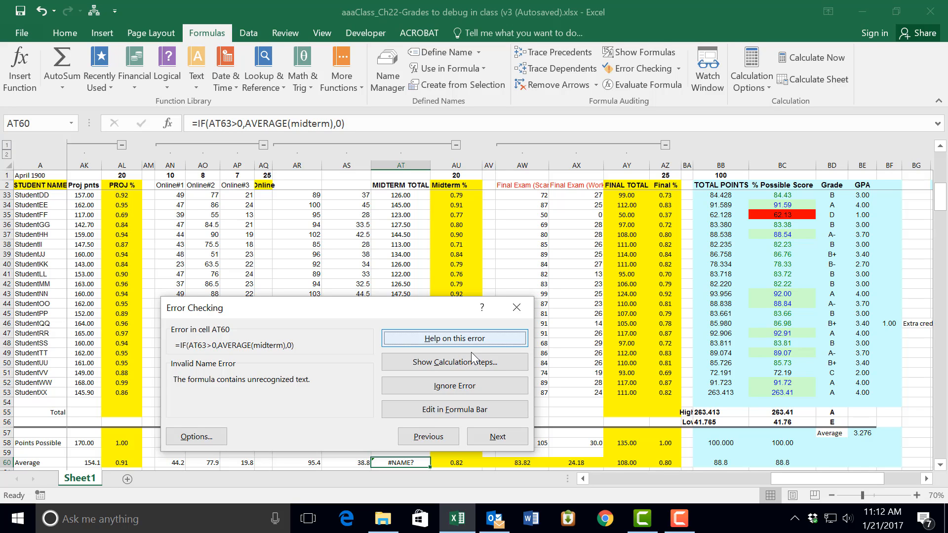
pyautogui.moveTo(436, 307); pyautogui.dragTo(713, 301)
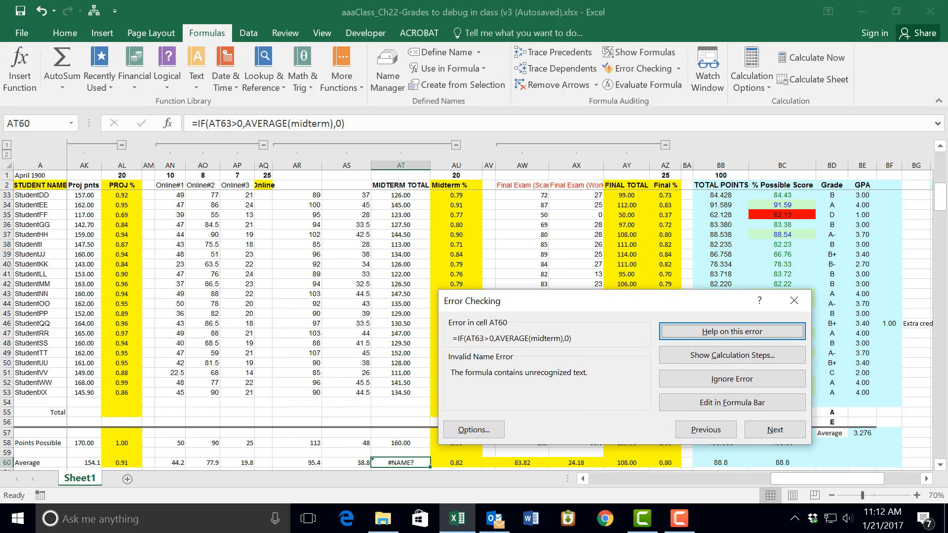
pyautogui.moveTo(941, 196); pyautogui.dragTo(941, 209)
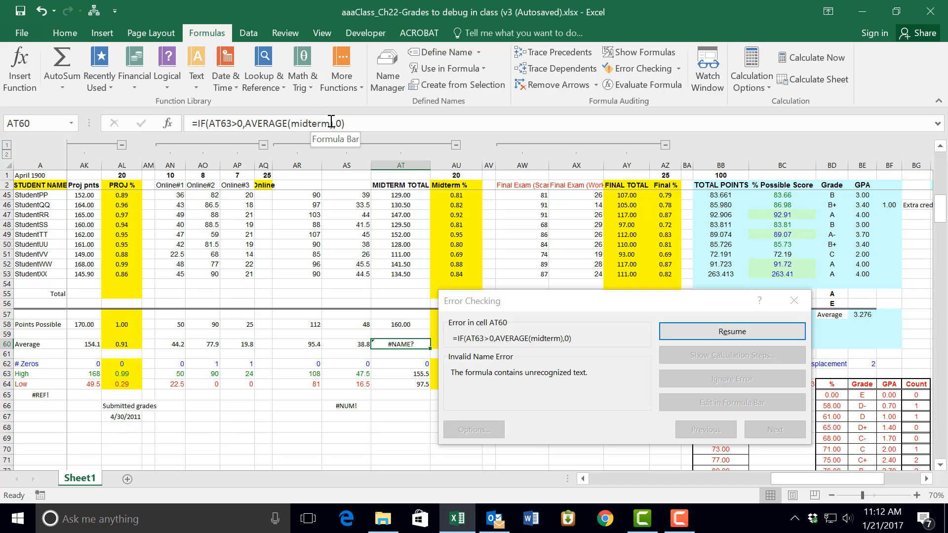
pyautogui.click(70, 124)
pyautogui.click(72, 124)
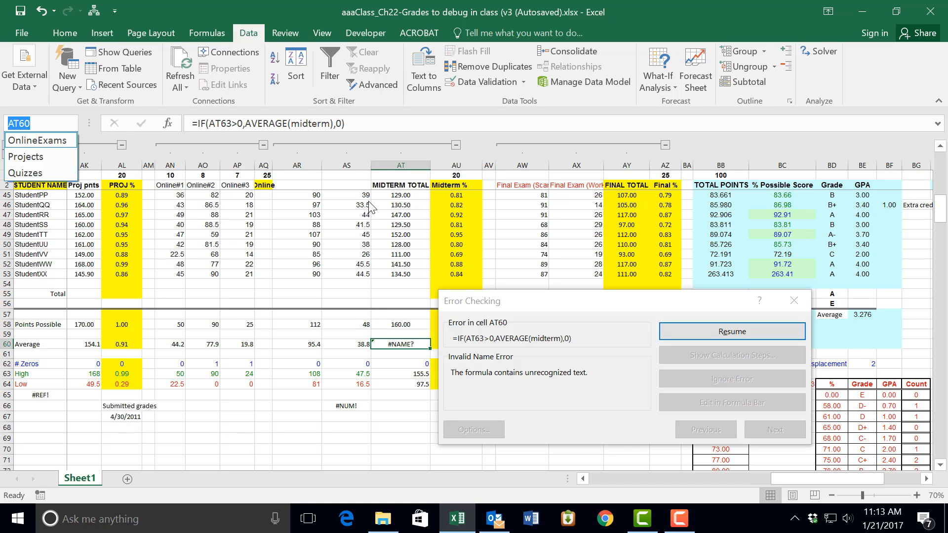
pyautogui.click(363, 346)
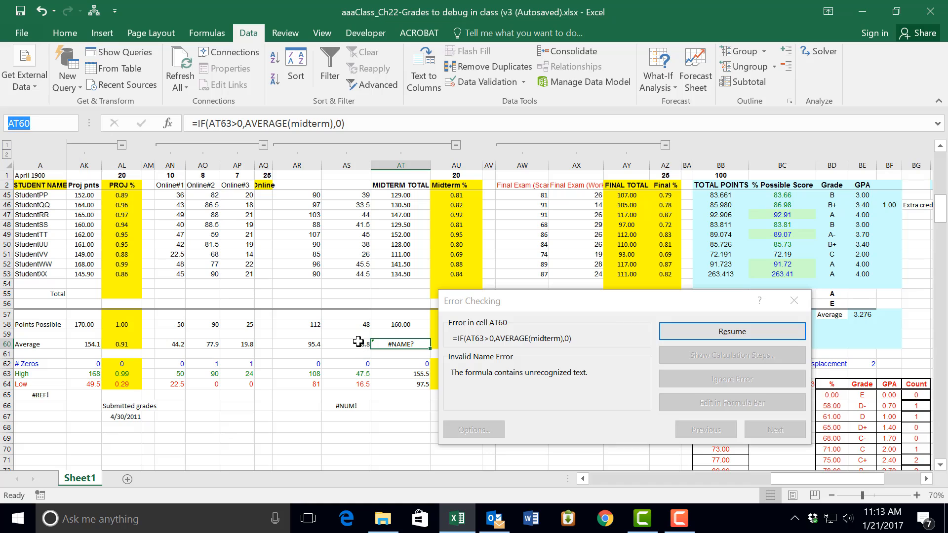
pyautogui.click(365, 346)
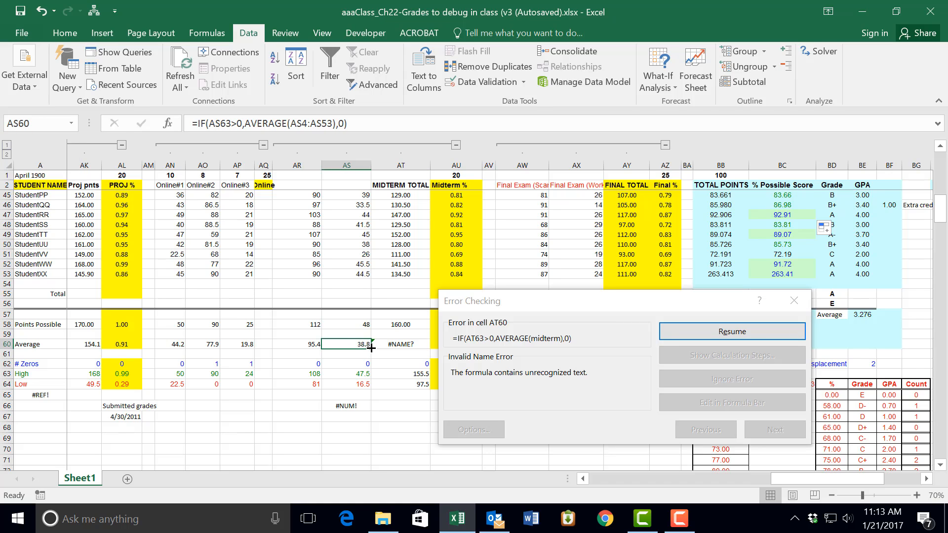
pyautogui.moveTo(371, 348); pyautogui.dragTo(420, 341)
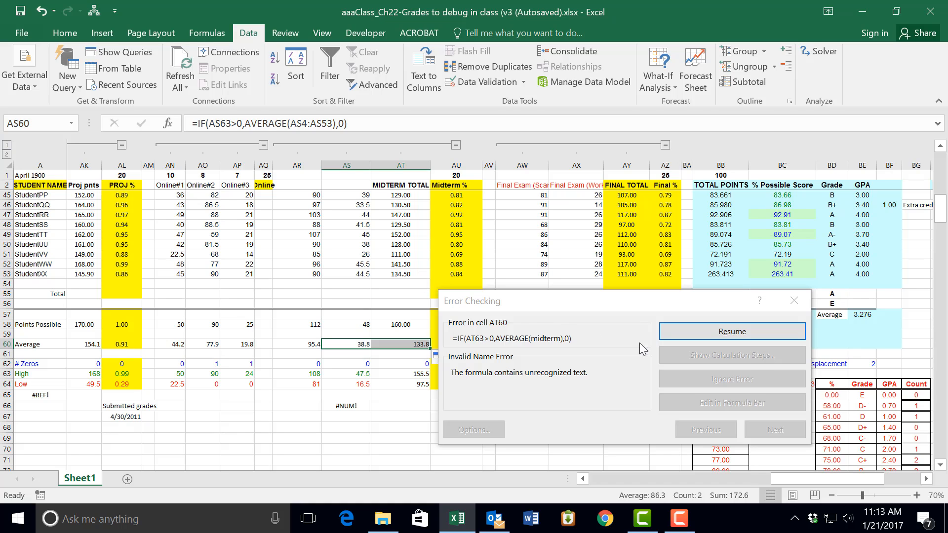
# Step: Continue error checking, trace the dependents of the invalid reference in A65, and delete that cell's formula
pyautogui.click(751, 336)
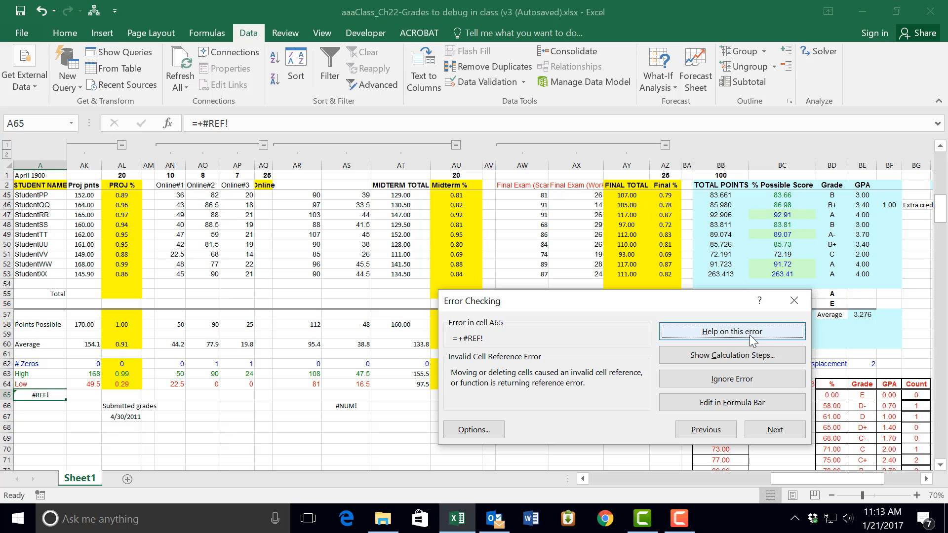
pyautogui.click(47, 395)
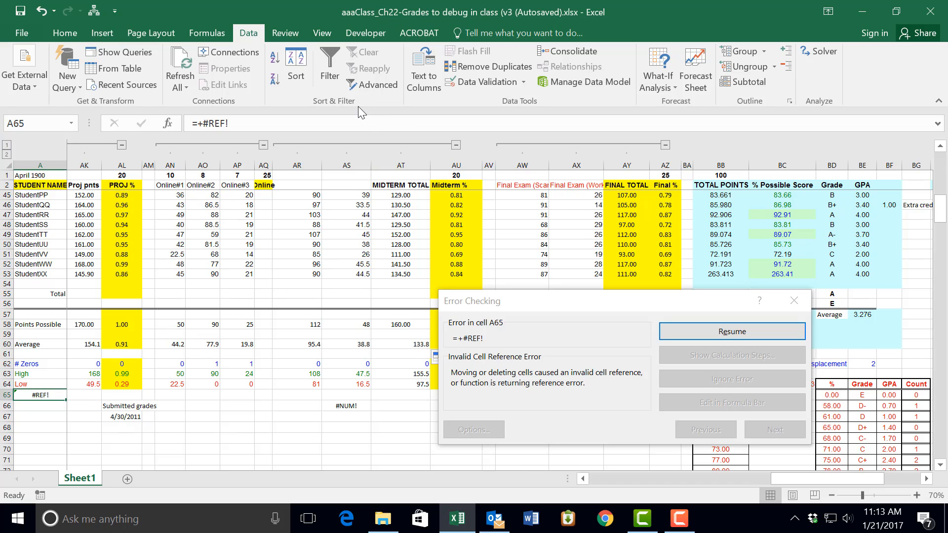
pyautogui.click(204, 33)
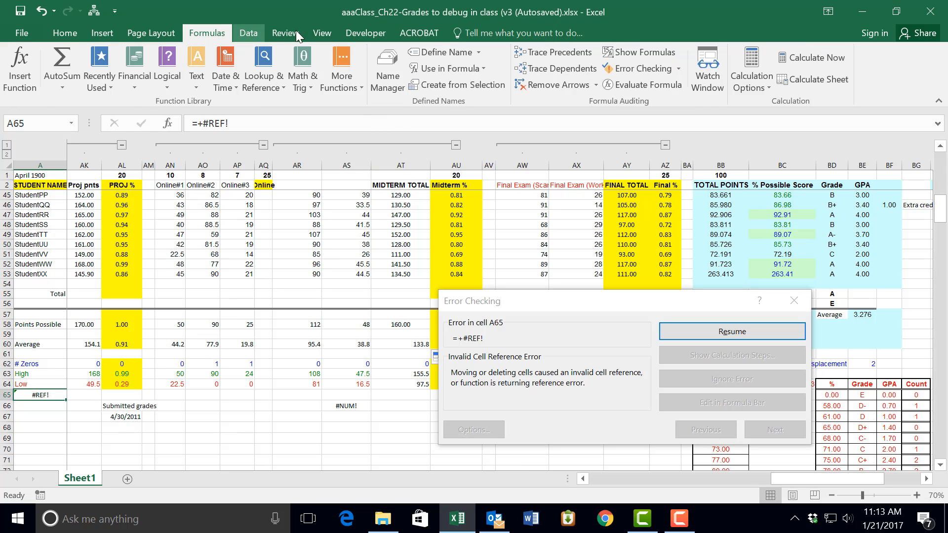
pyautogui.click(554, 70)
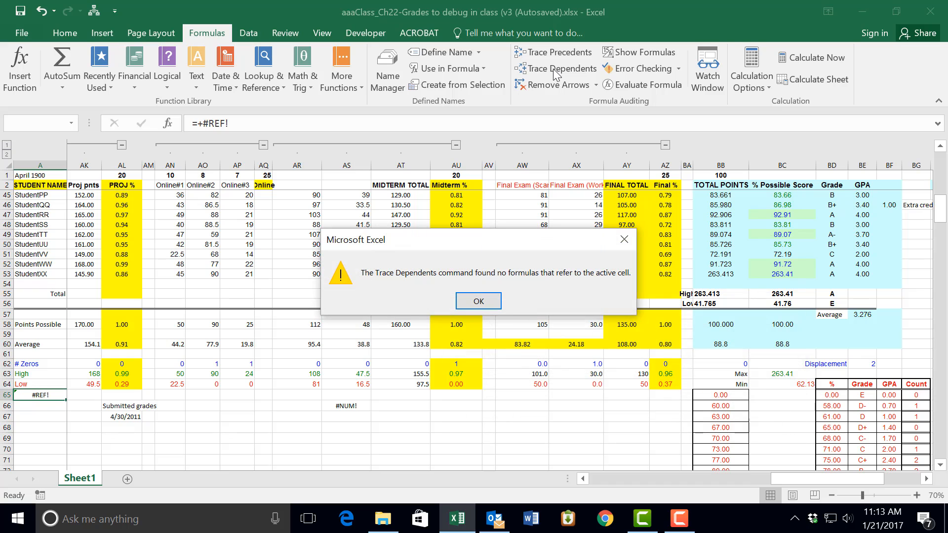
pyautogui.click(478, 301)
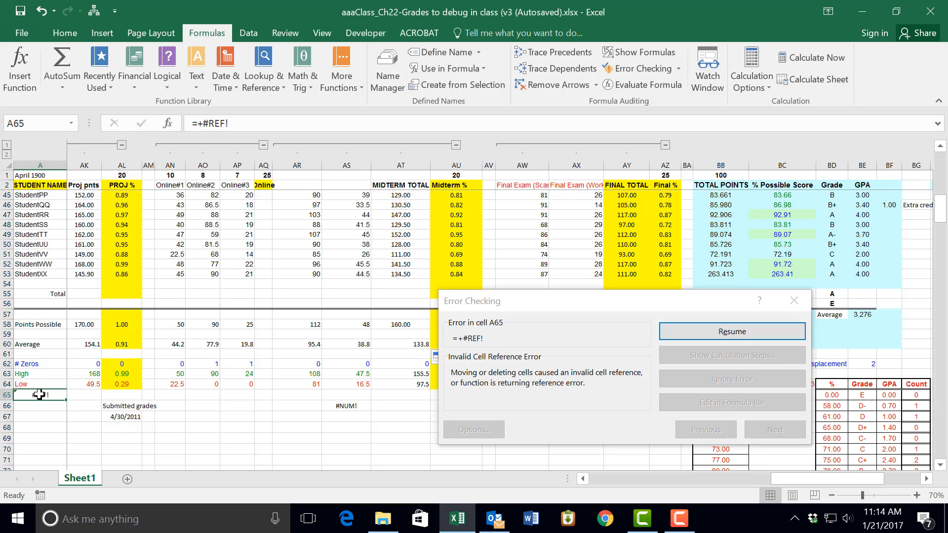
pyautogui.press('Delete')
pyautogui.press('Return')
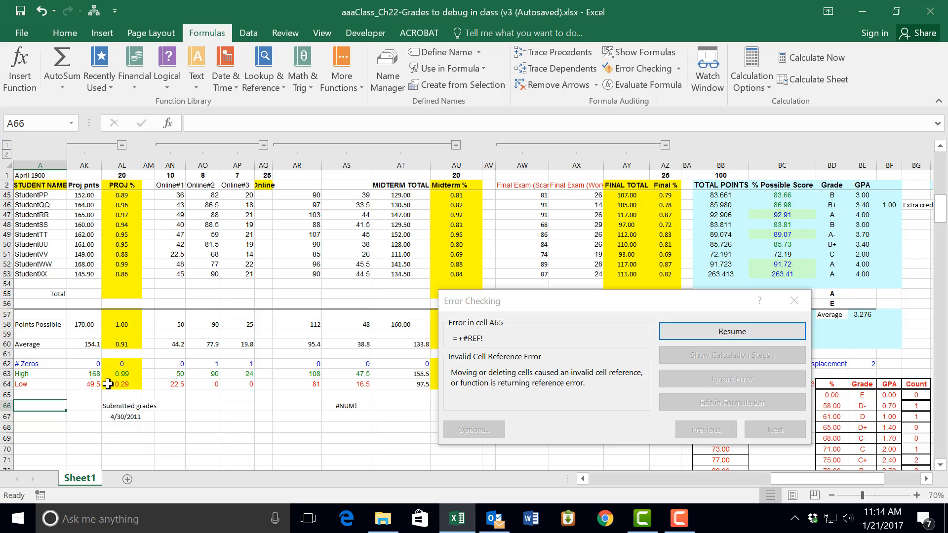
# Step: Continue to the number error in AS66 and delete the =SQRT(-1) formula
pyautogui.click(762, 329)
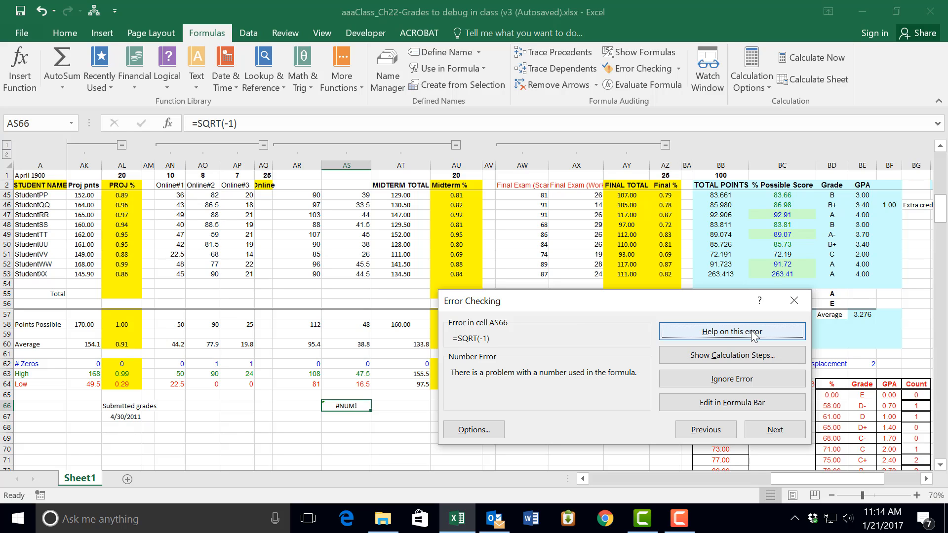
pyautogui.click(346, 405)
pyautogui.press('Delete')
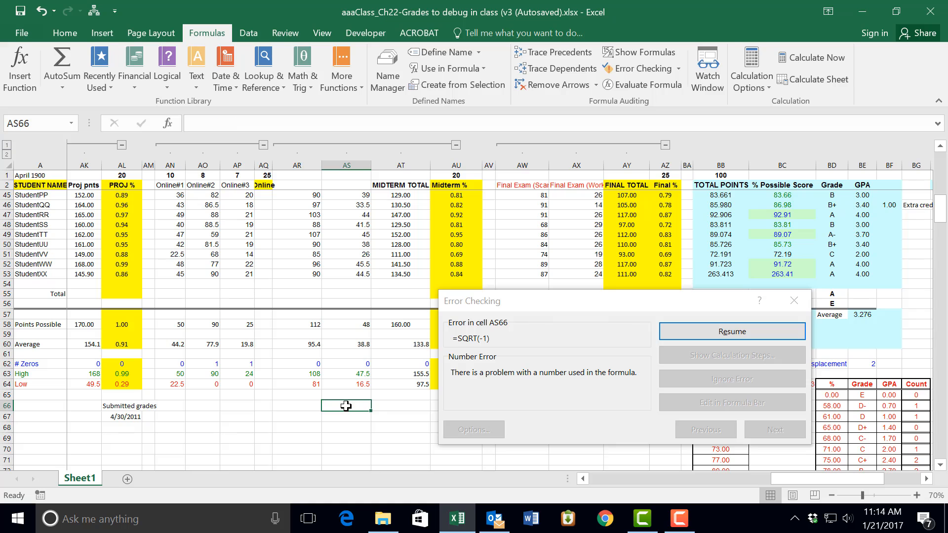
# Step: Fix the inconsistent Midterm % formula in AU5 by copying it from above, and finish the error check
pyautogui.click(738, 332)
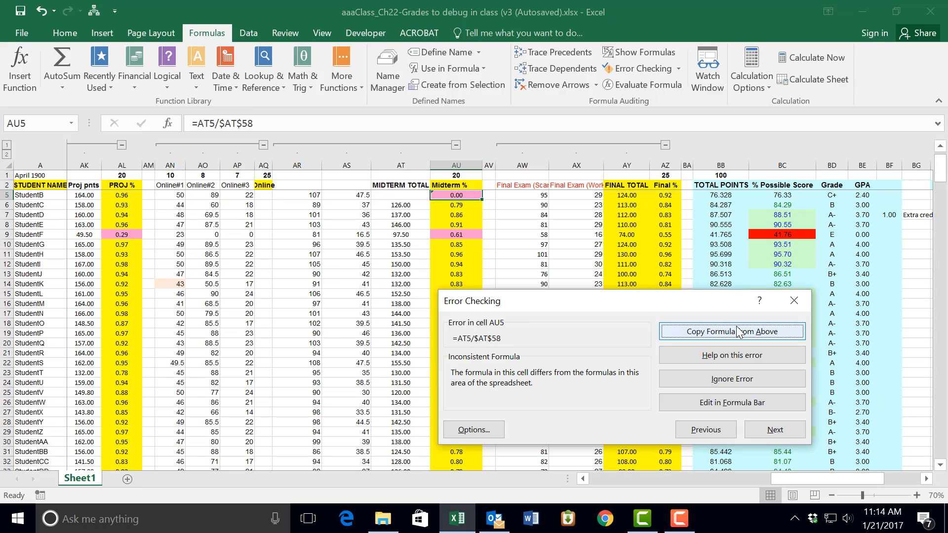
pyautogui.click(698, 329)
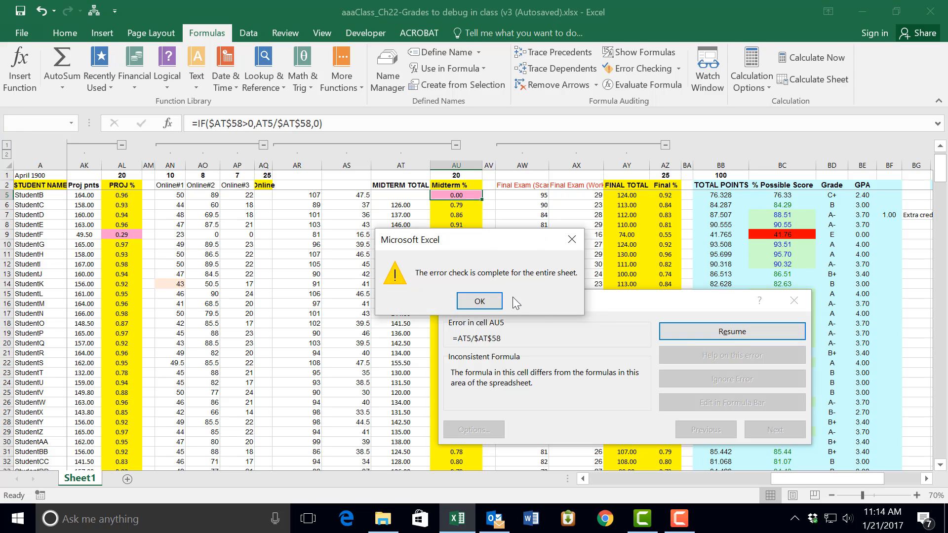
pyautogui.click(470, 301)
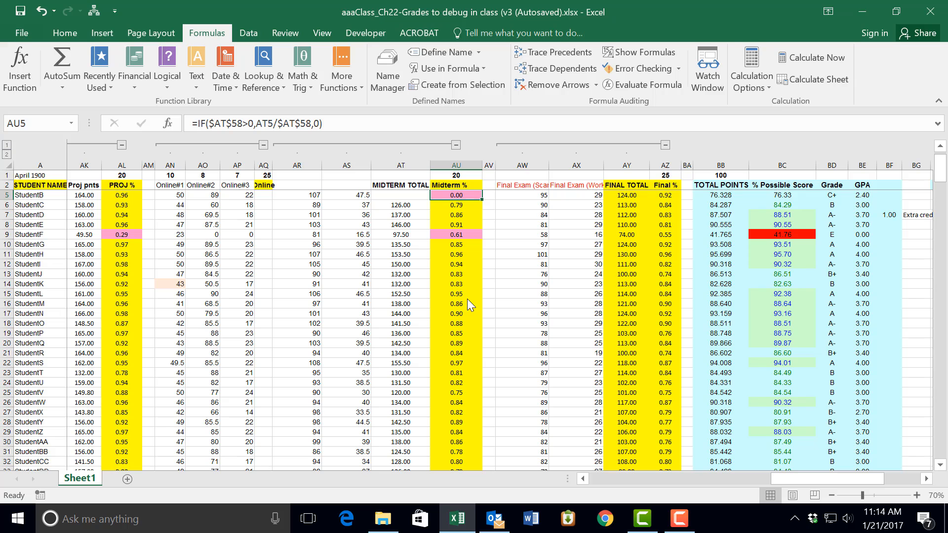